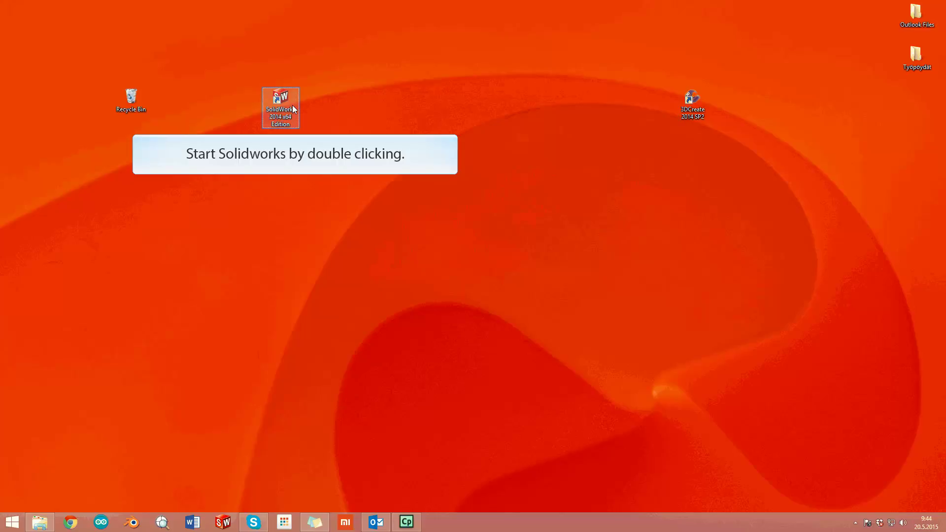
# Step: Launch SolidWorks 2014 x64 Edition from its desktop shortcut
pyautogui.doubleClick(293, 109)
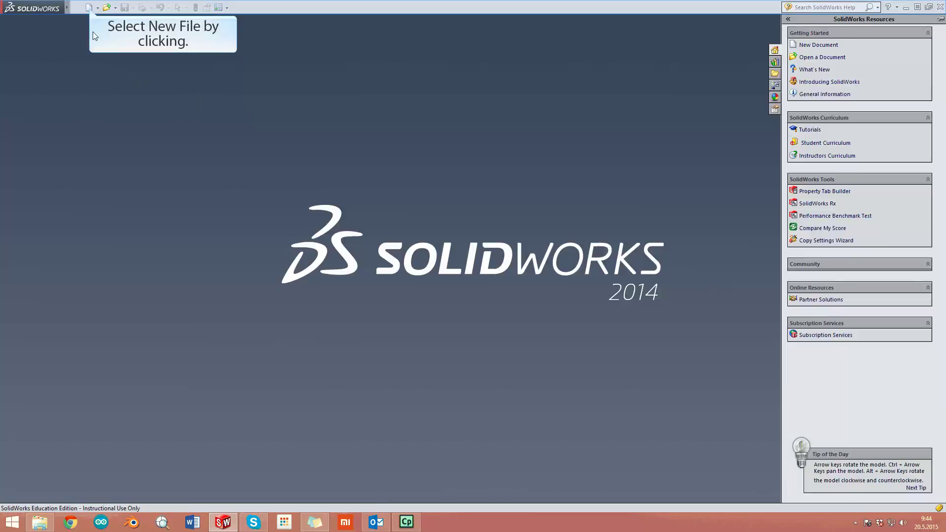
# Step: Create a new blank Part document, Part1
pyautogui.click(89, 7)
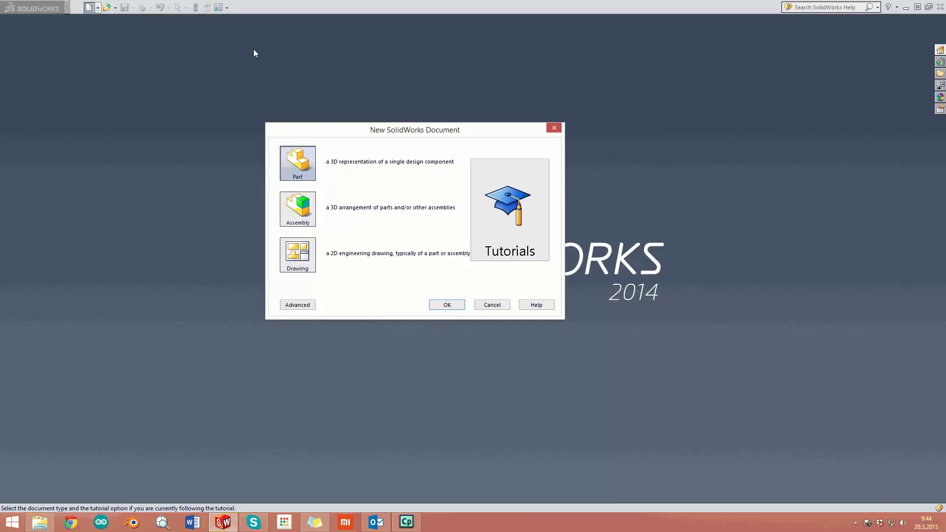
pyautogui.click(307, 172)
pyautogui.click(437, 305)
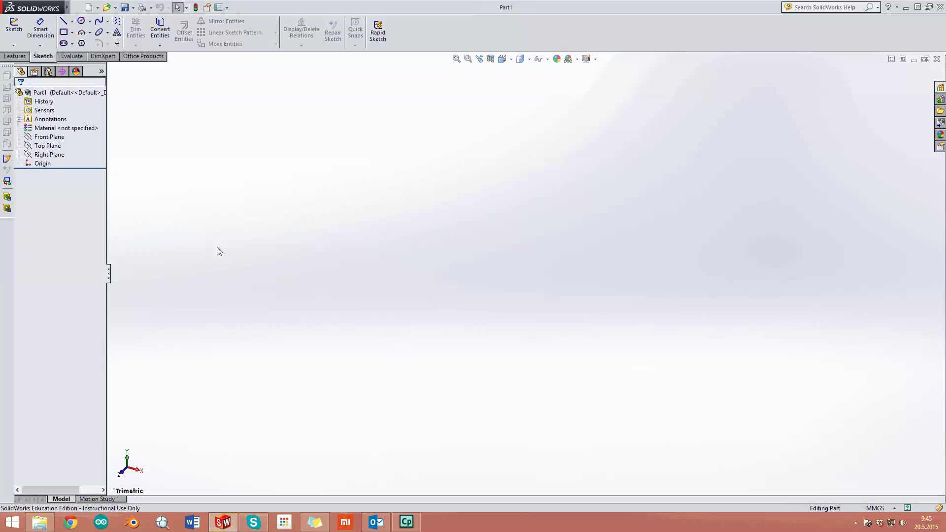
# Step: Start Sketch1 on the Front Plane
pyautogui.click(18, 32)
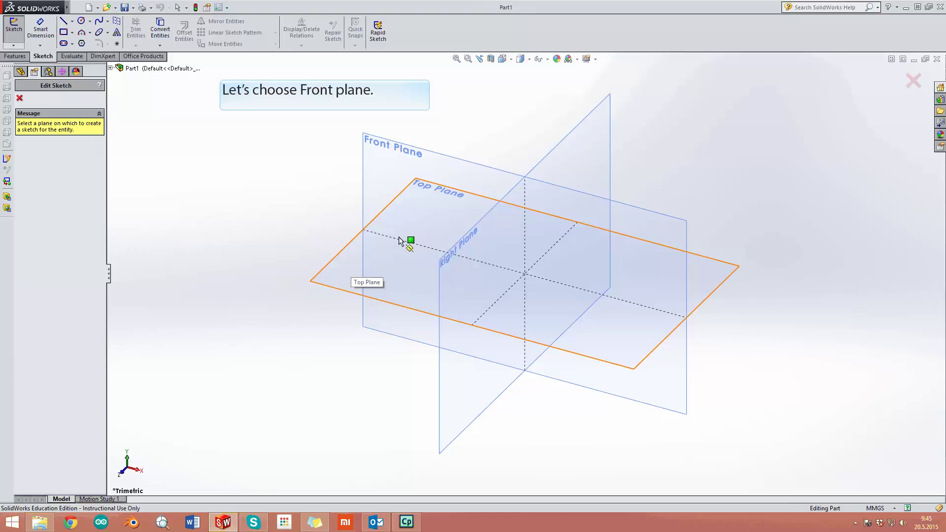
pyautogui.click(414, 161)
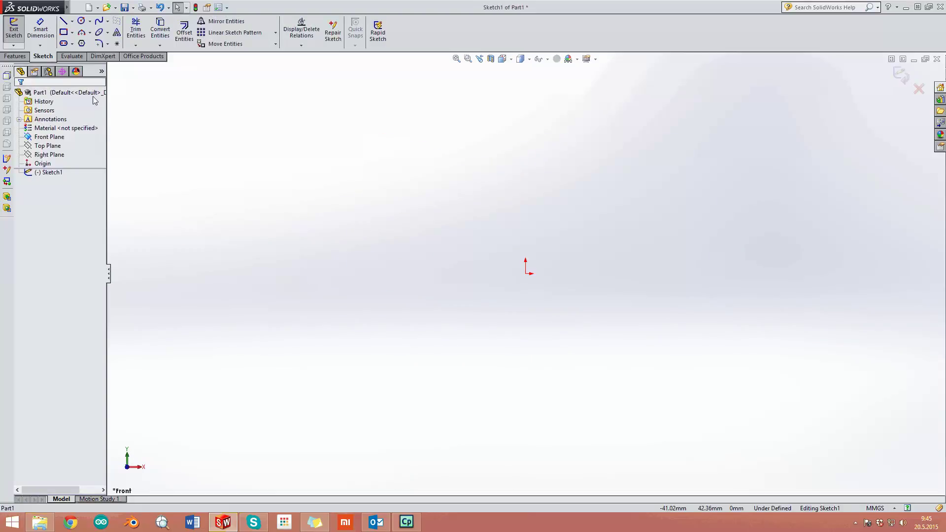
# Step: Draw a corner rectangle enclosing the origin in Sketch1
pyautogui.click(64, 35)
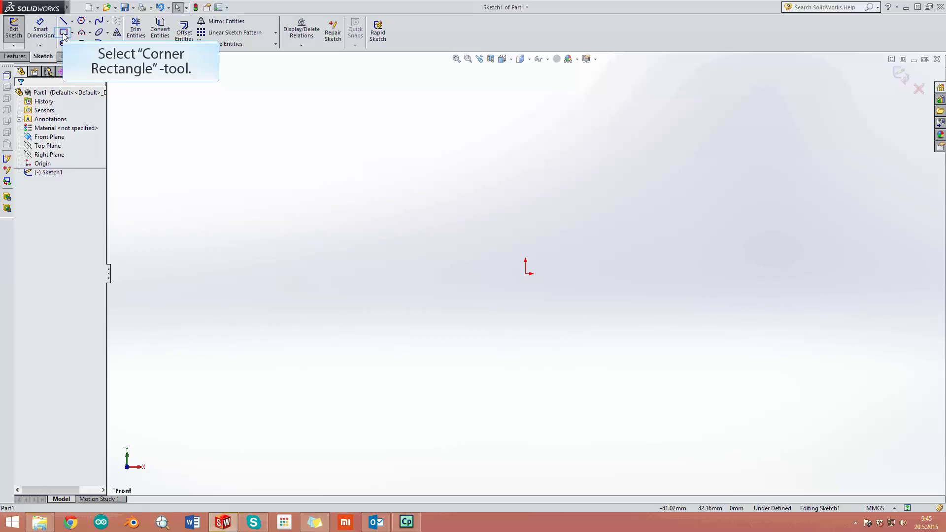
pyautogui.click(64, 34)
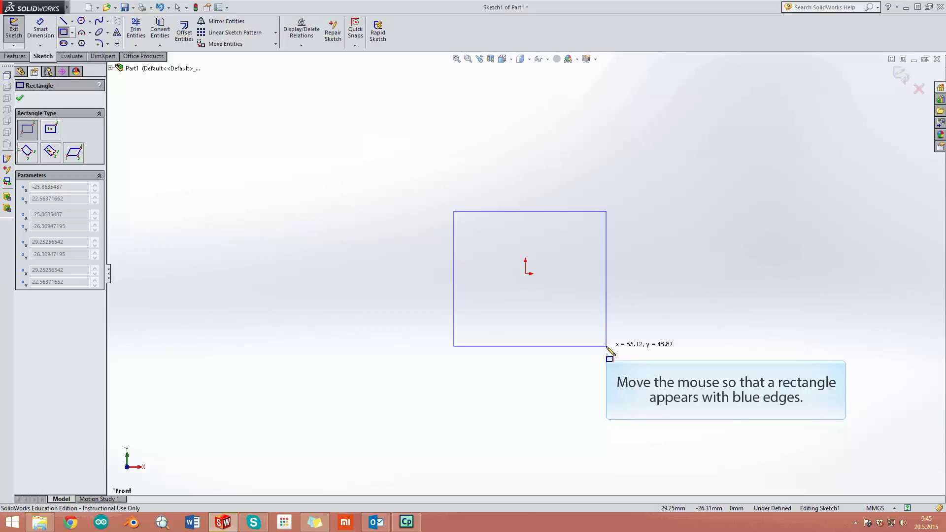
pyautogui.click(606, 346)
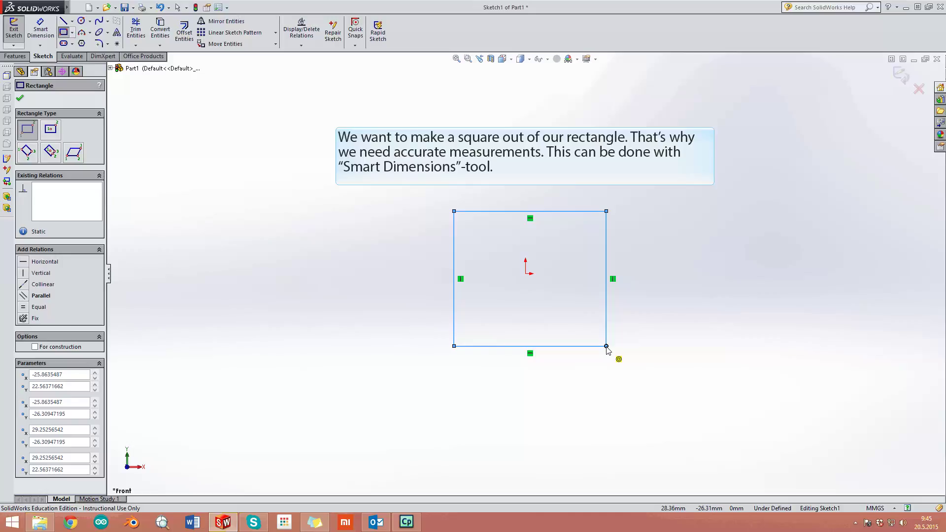
# Step: Dimension the rectangle's top and right edges to 80 mm each, fully defining the square
pyautogui.click(48, 31)
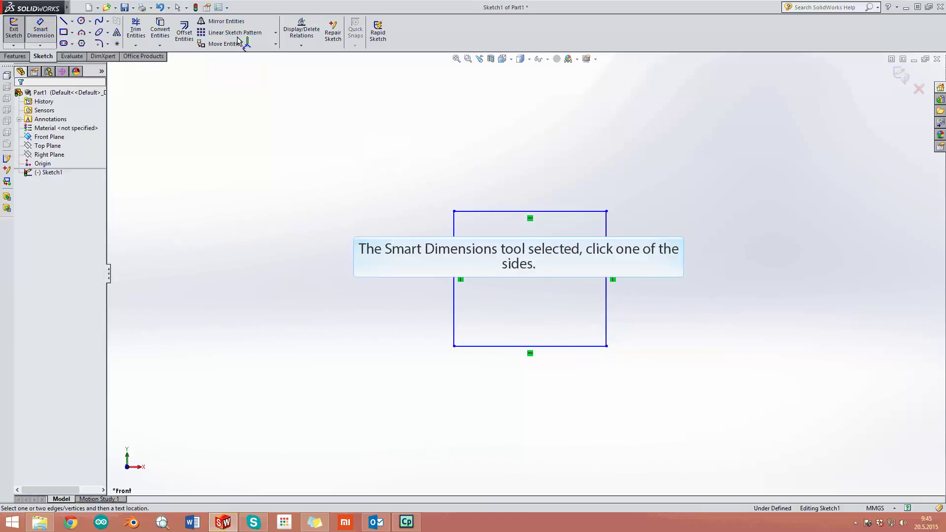
pyautogui.click(507, 212)
pyautogui.click(507, 212)
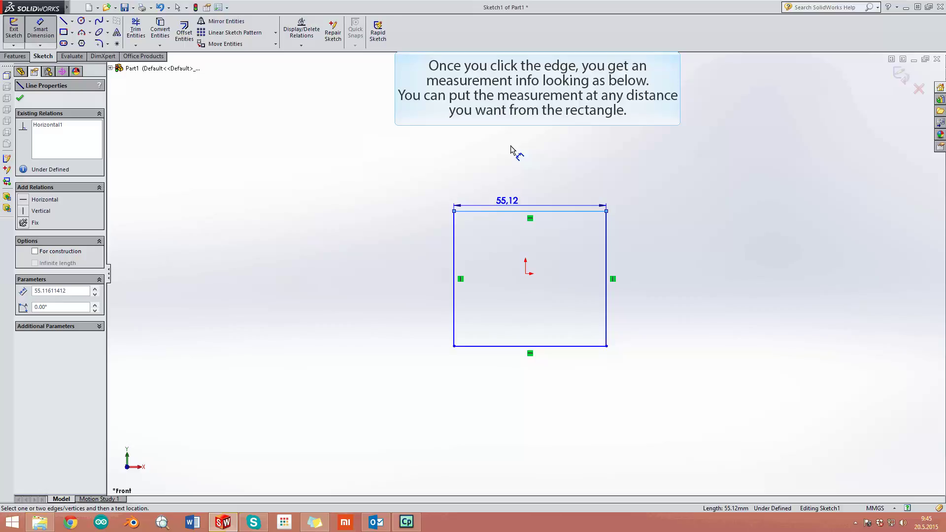
pyautogui.click(512, 146)
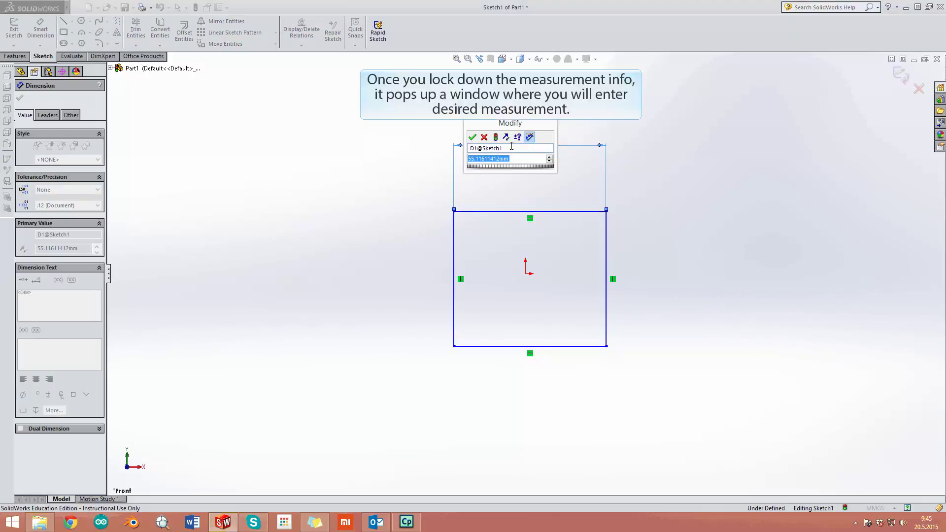
pyautogui.write('8')
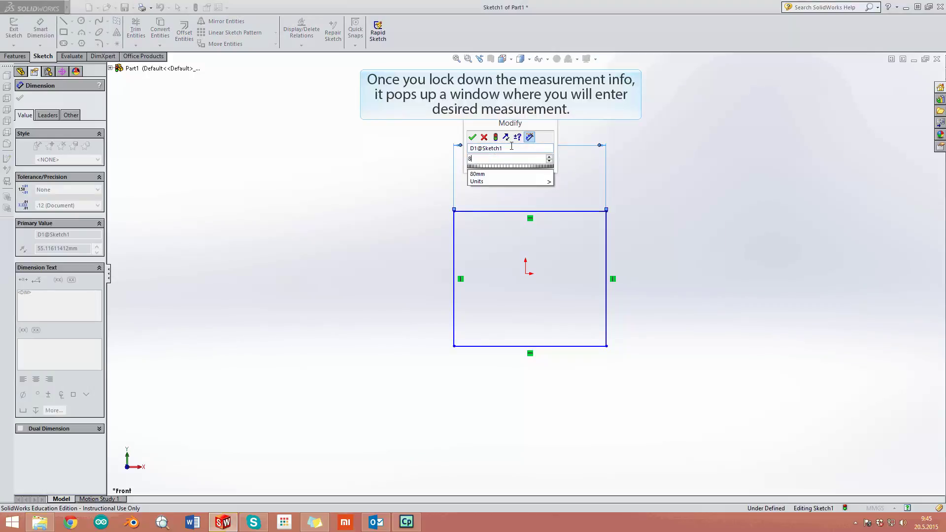
pyautogui.write('0')
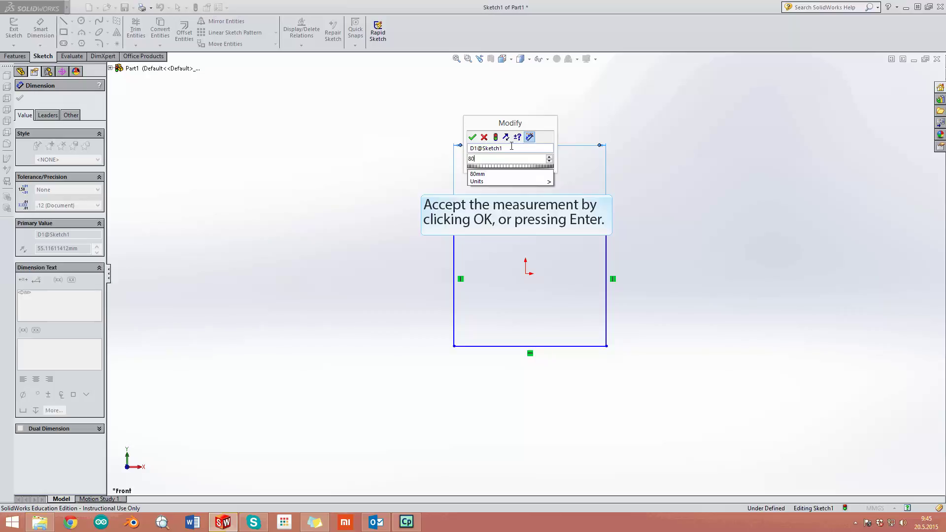
pyautogui.press('Return')
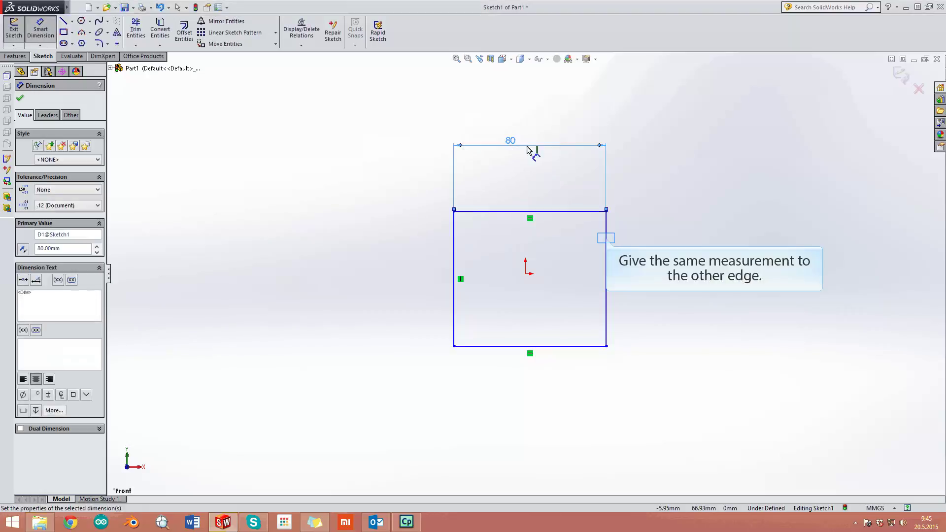
pyautogui.click(607, 242)
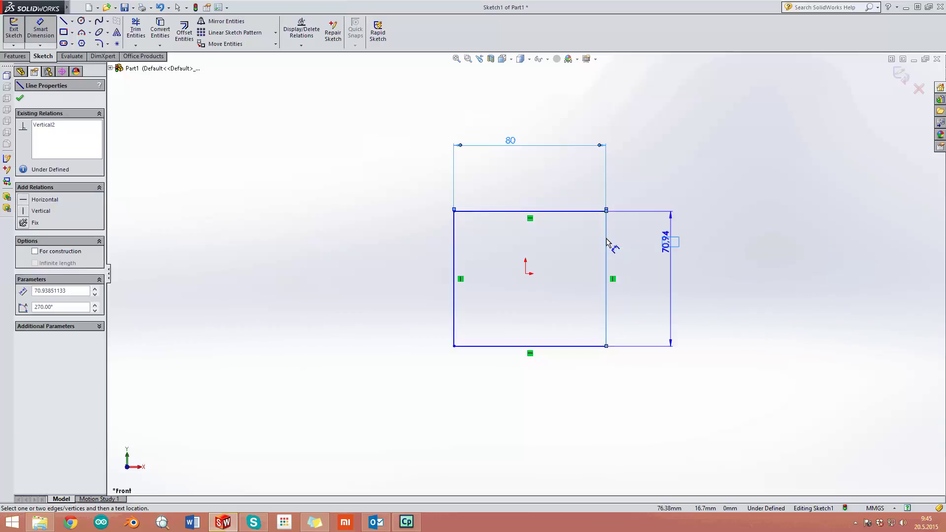
pyautogui.click(674, 245)
pyautogui.write('80')
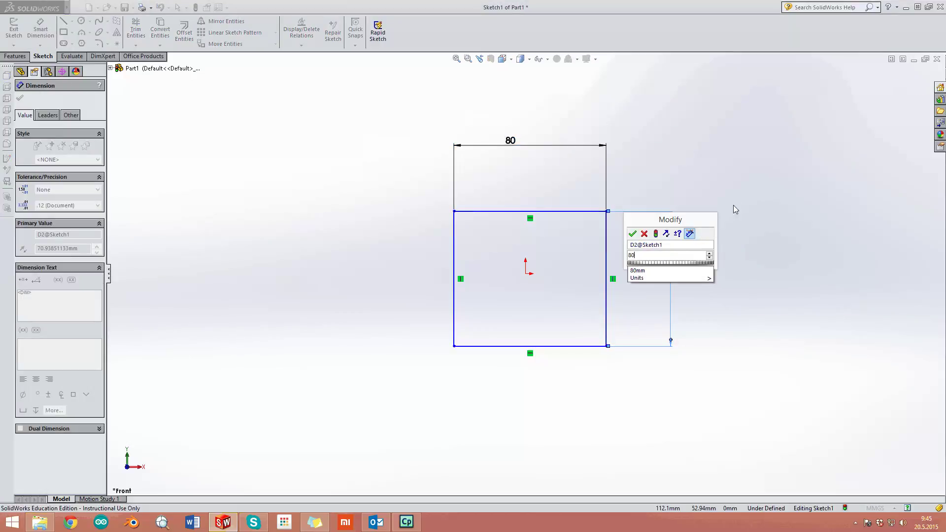
pyautogui.press('Return')
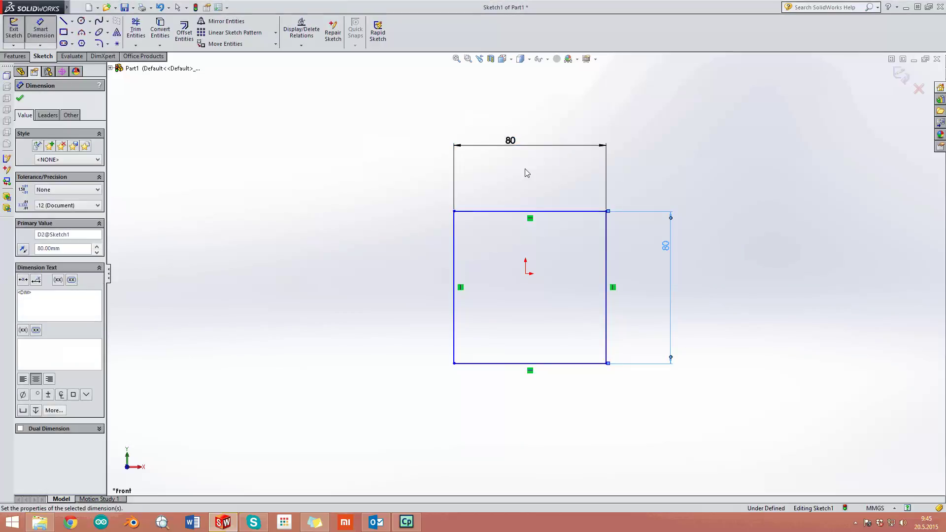
pyautogui.click(41, 34)
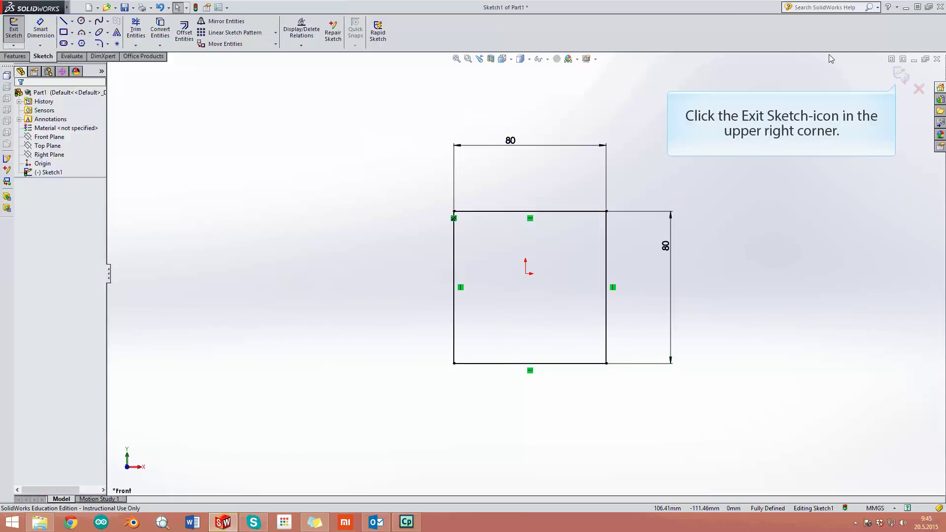
# Step: Exit the sketch and preview an 80 mm Blind Extruded Boss/Base of the square
pyautogui.click(897, 77)
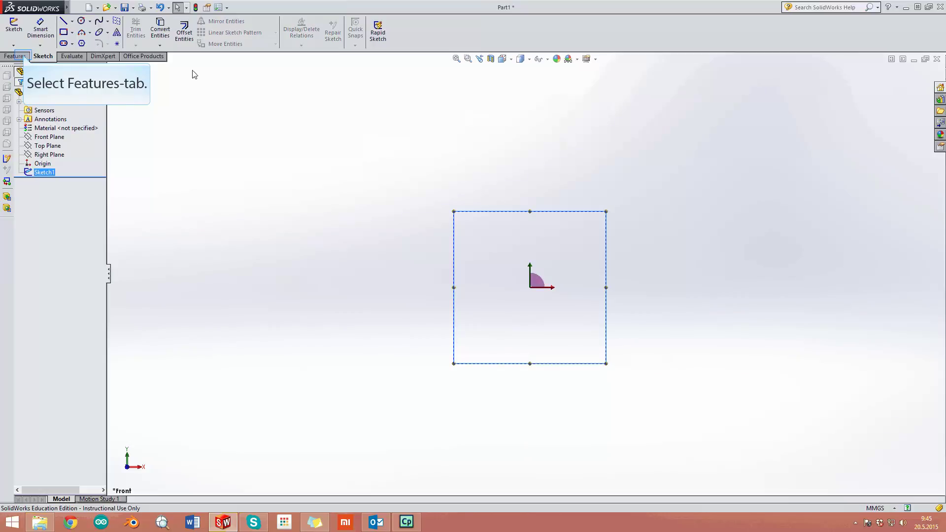
pyautogui.click(15, 56)
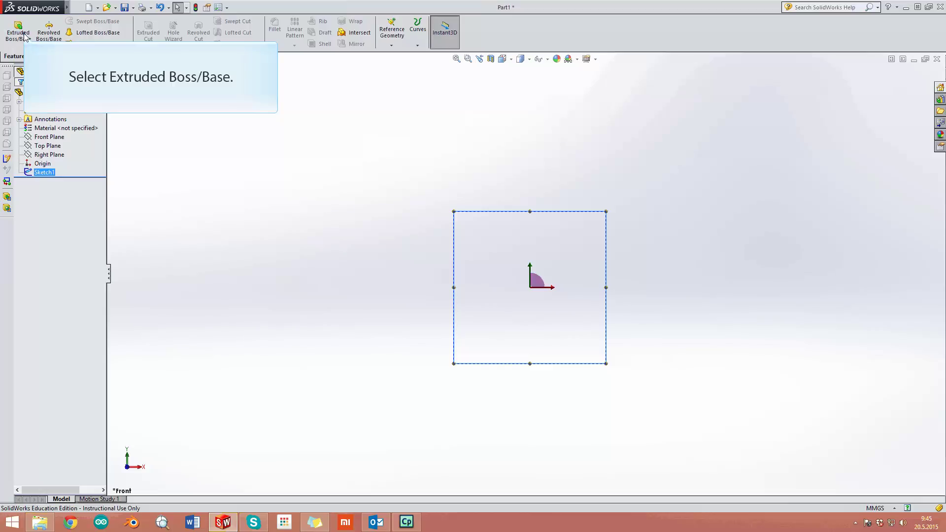
pyautogui.click(25, 36)
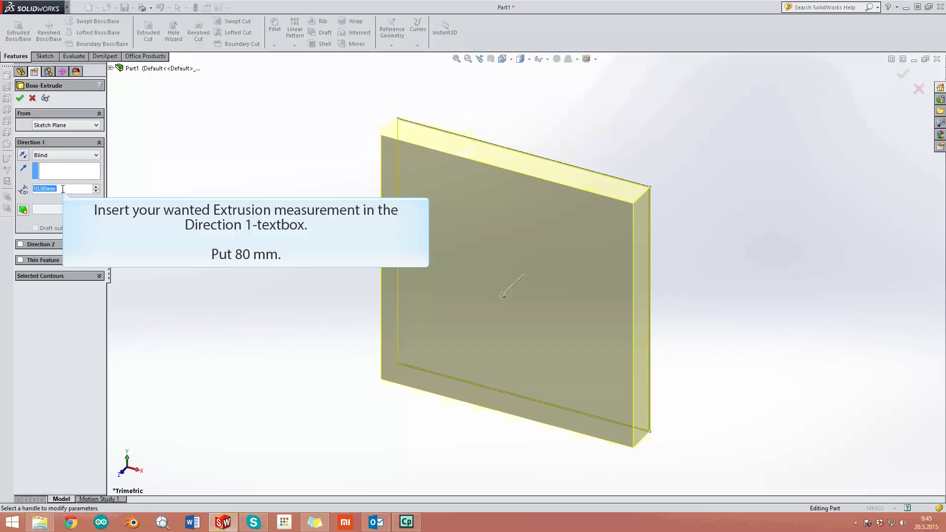
pyautogui.write('80')
pyautogui.press('Return')
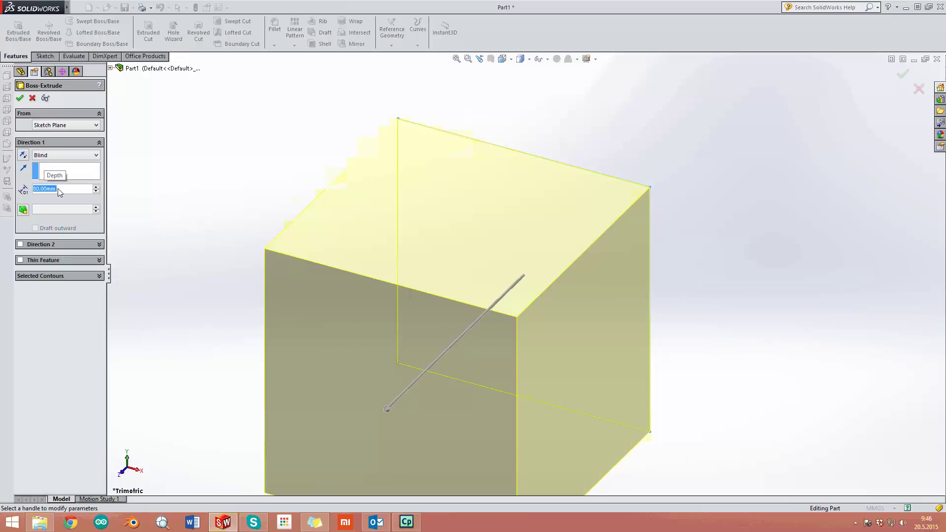
# Step: Accept the extrusion, creating the 80 mm cube as Boss-Extrude1
pyautogui.click(20, 98)
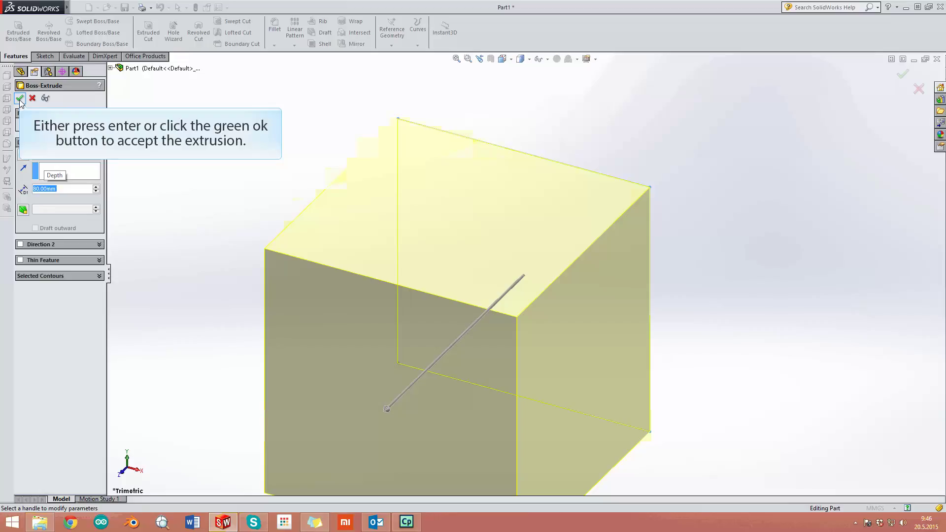
pyautogui.click(19, 99)
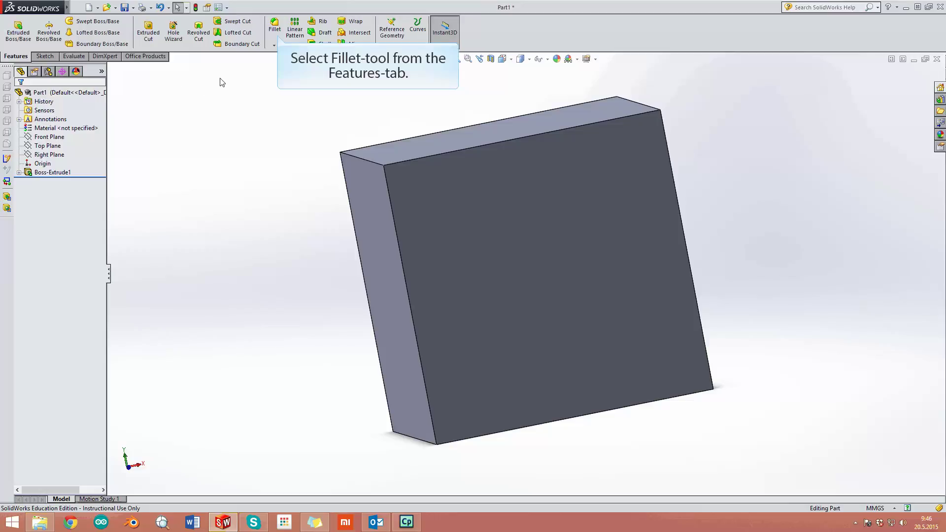
# Step: Set up a 10 mm Fillet with all of the cube's edges selected
pyautogui.click(274, 37)
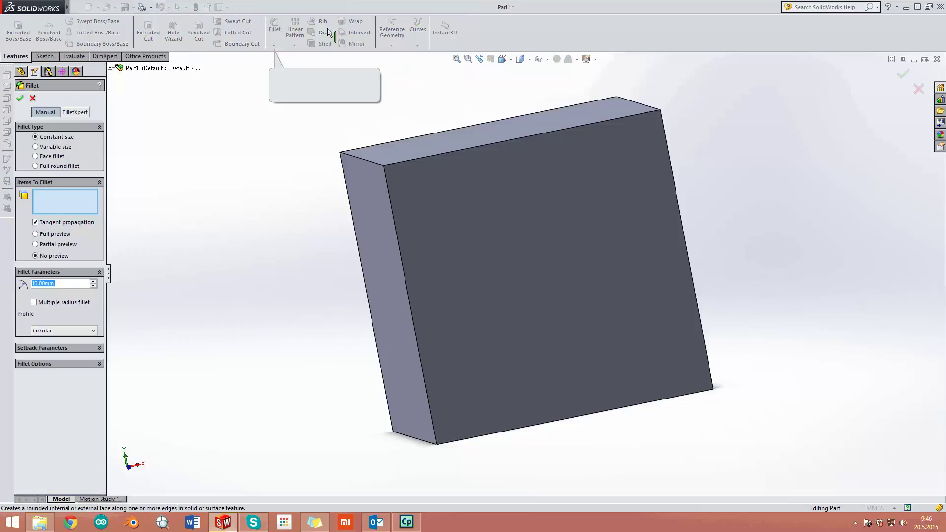
pyautogui.click(444, 153)
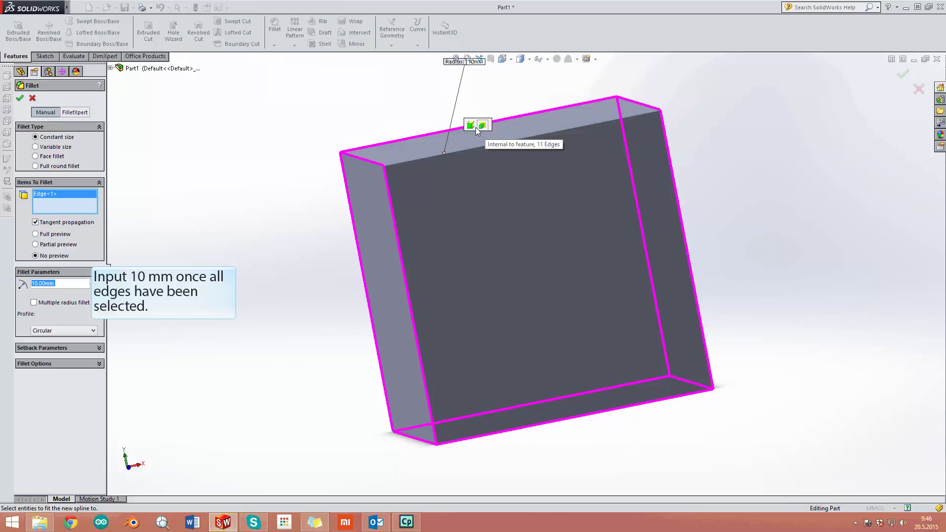
pyautogui.click(476, 128)
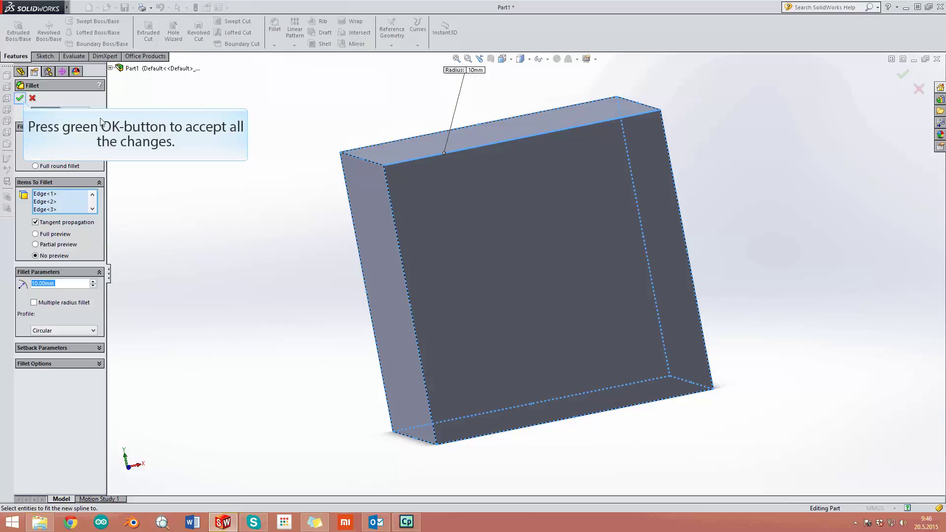
# Step: Apply the 10 mm fillet and orbit the rounded cube to a corner view
pyautogui.click(20, 98)
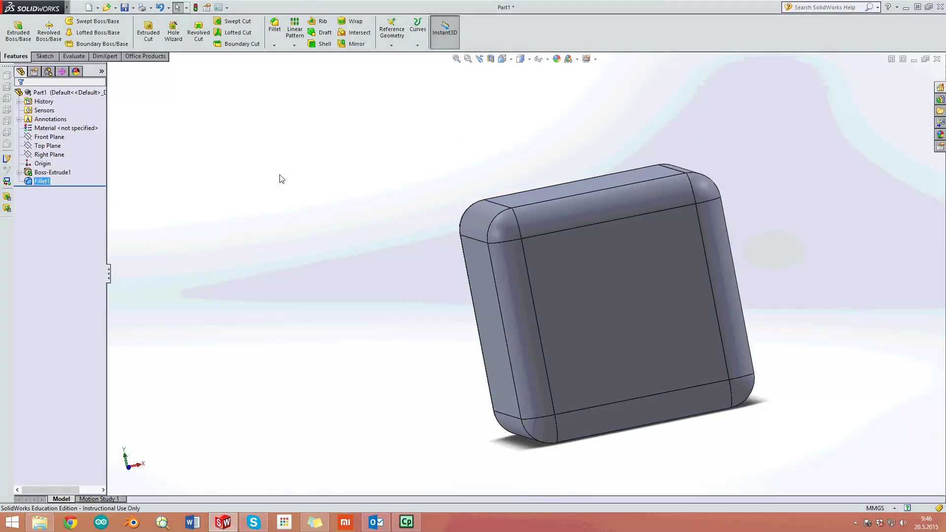
pyautogui.moveTo(386, 183)
pyautogui.mouseDown(button='middle')
pyautogui.moveTo(350, 194)
pyautogui.moveTo(338, 228)
pyautogui.moveTo(400, 128)
pyautogui.moveTo(548, 99)
pyautogui.moveTo(545, 192)
pyautogui.moveTo(487, 330)
pyautogui.moveTo(319, 374)
pyautogui.moveTo(226, 264)
pyautogui.moveTo(169, 123)
pyautogui.moveTo(3, 4)
pyautogui.mouseUp(button='middle')
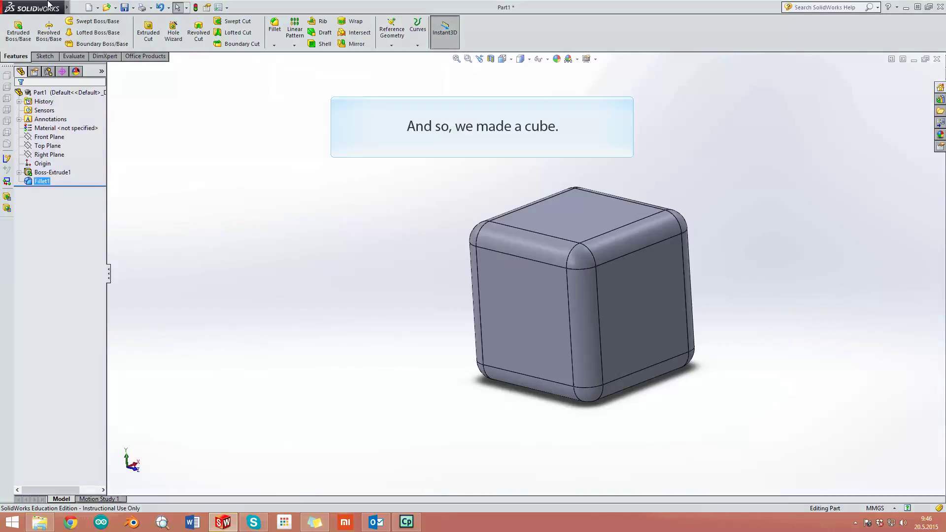